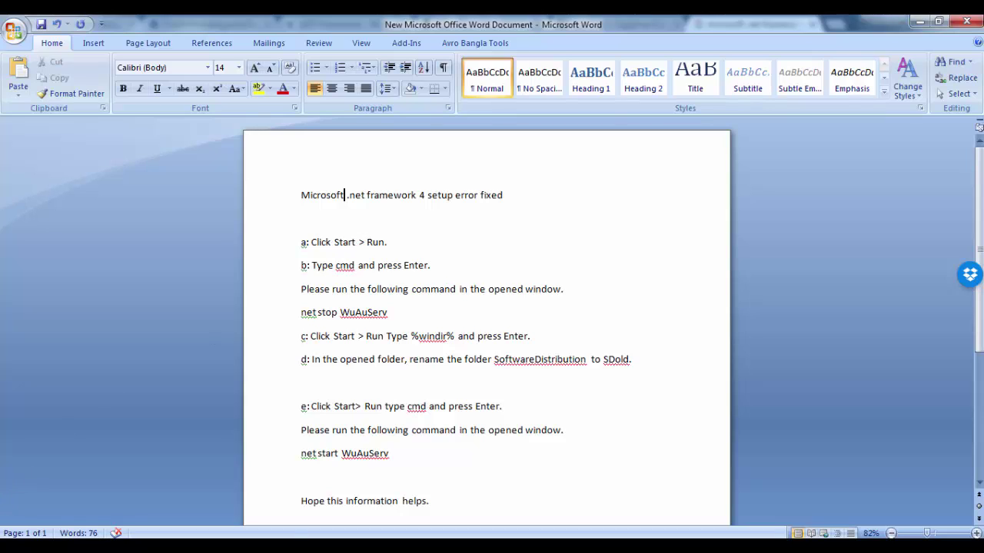
Open Command Prompt by launching cmd from the Run dialog, and place its window beside the written instructions
key(super)
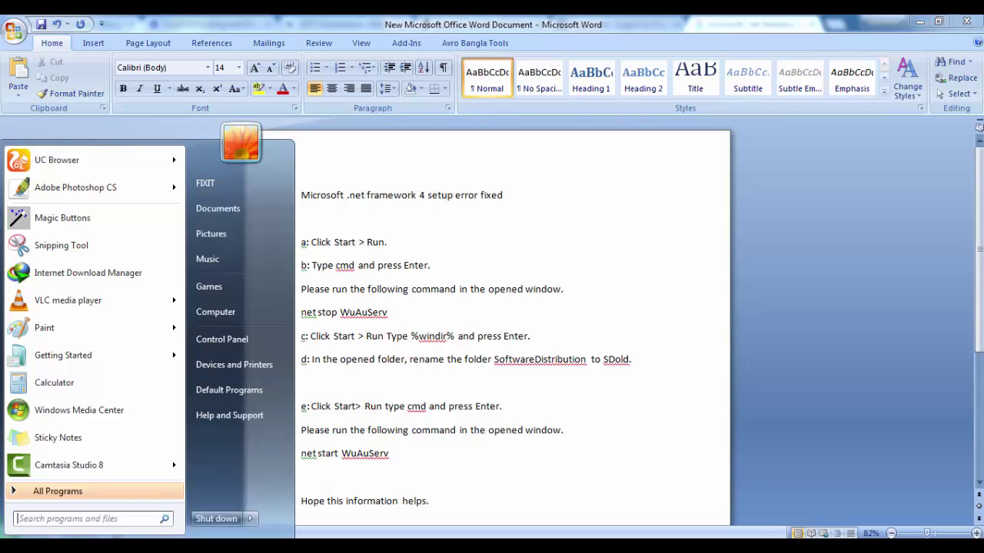
click(46, 519)
text(run)
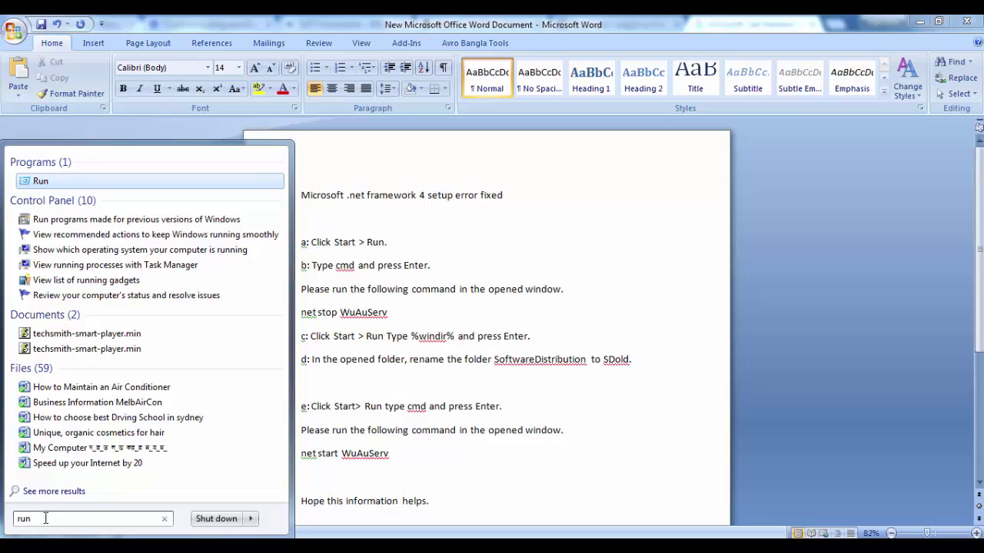
click(31, 183)
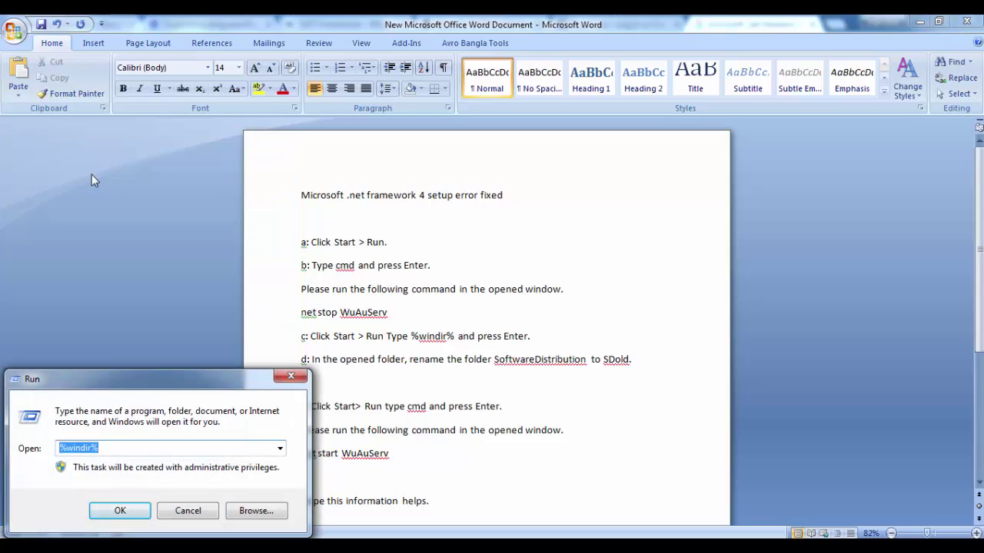
text(cmd)
click(115, 510)
drag(260, 154, 696, 185)
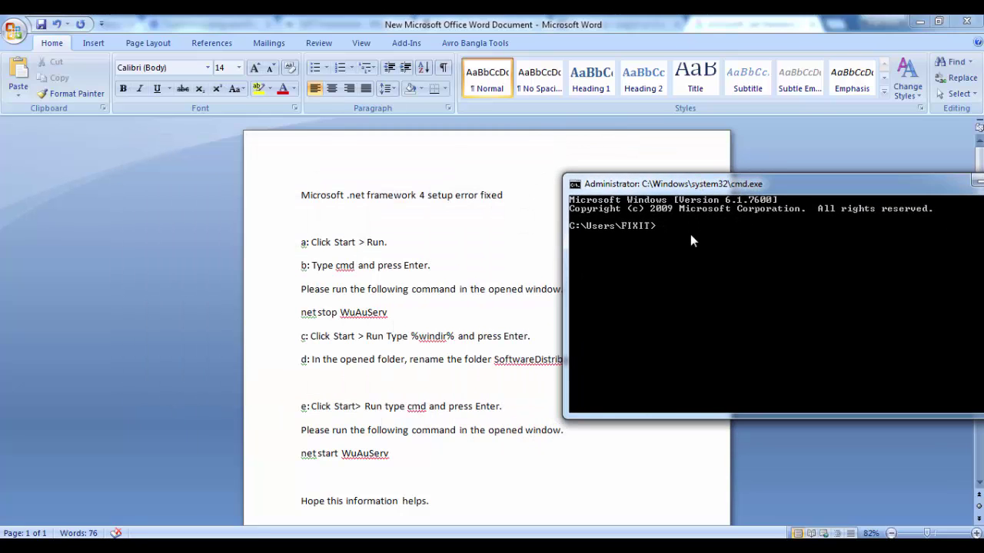
drag(665, 184, 688, 124)
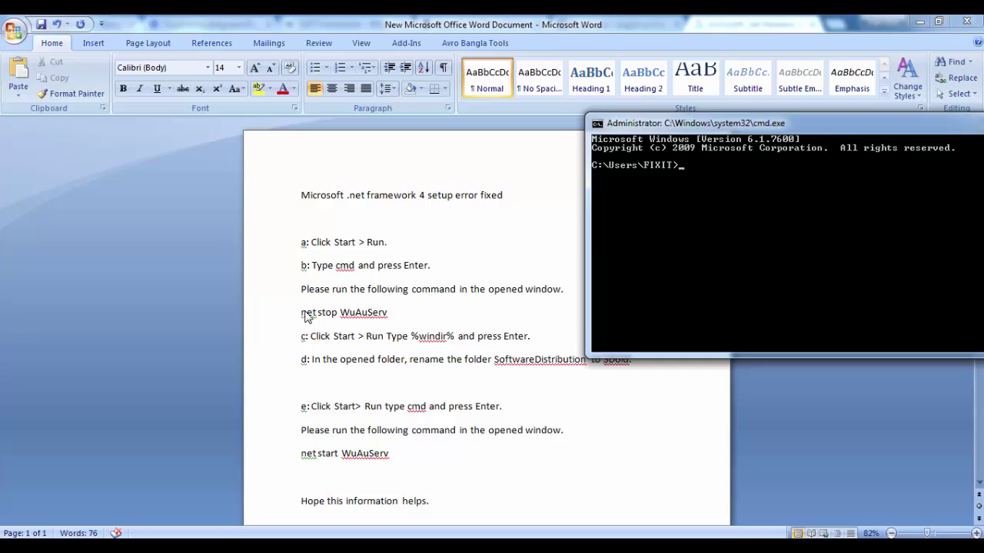
Copy the net stop WuAuServ command from the Word document and return to Command Prompt
key(alt+Tab)
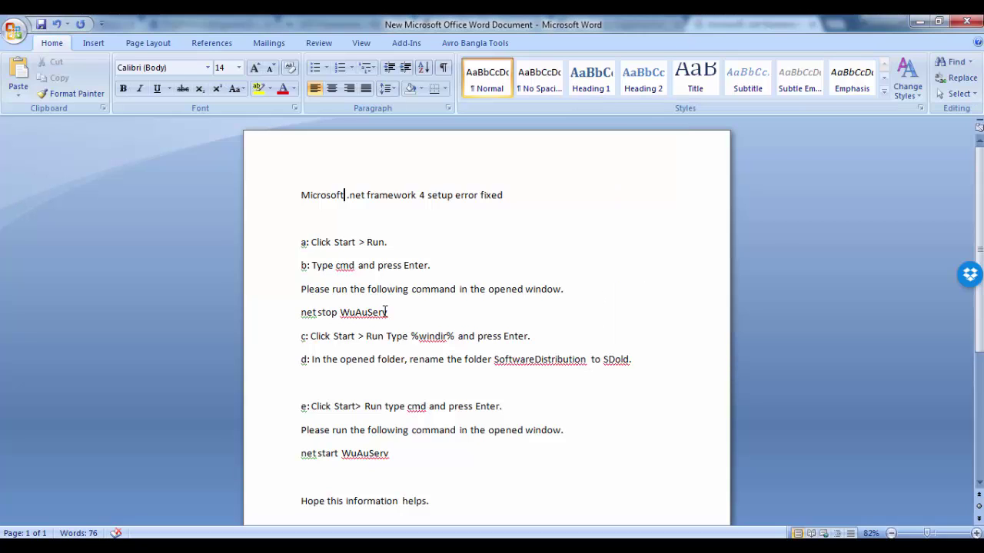
drag(387, 312, 302, 313)
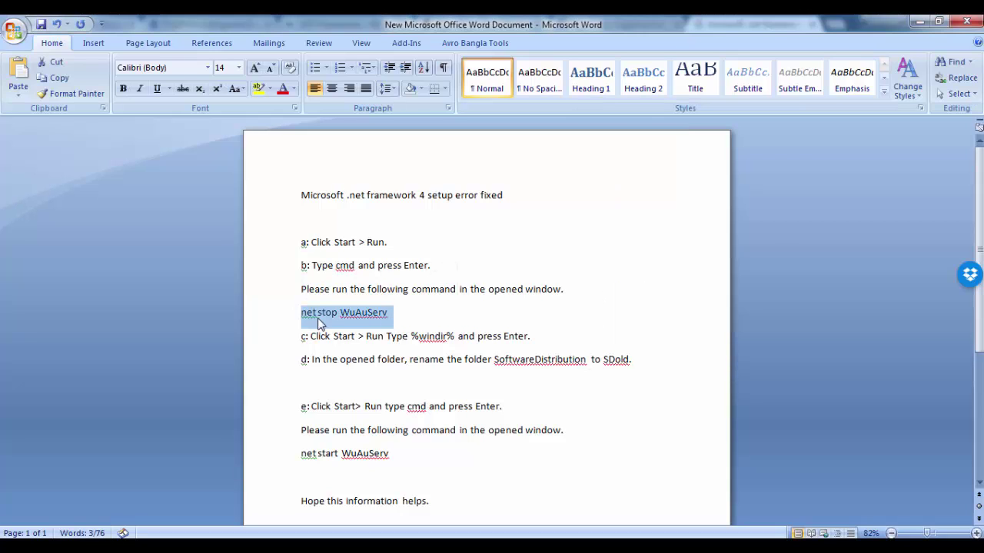
right_click(319, 323)
click(338, 343)
key(alt+Tab)
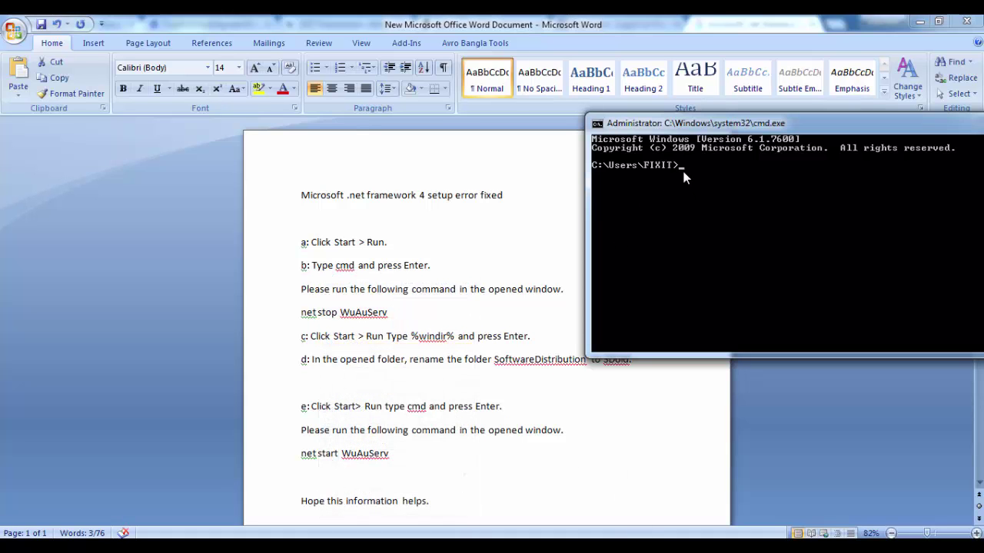
Paste and execute net stop WuAuServ in Command Prompt, and close its window
key(ctrl+v)
right_click(688, 169)
click(712, 211)
key(Return)
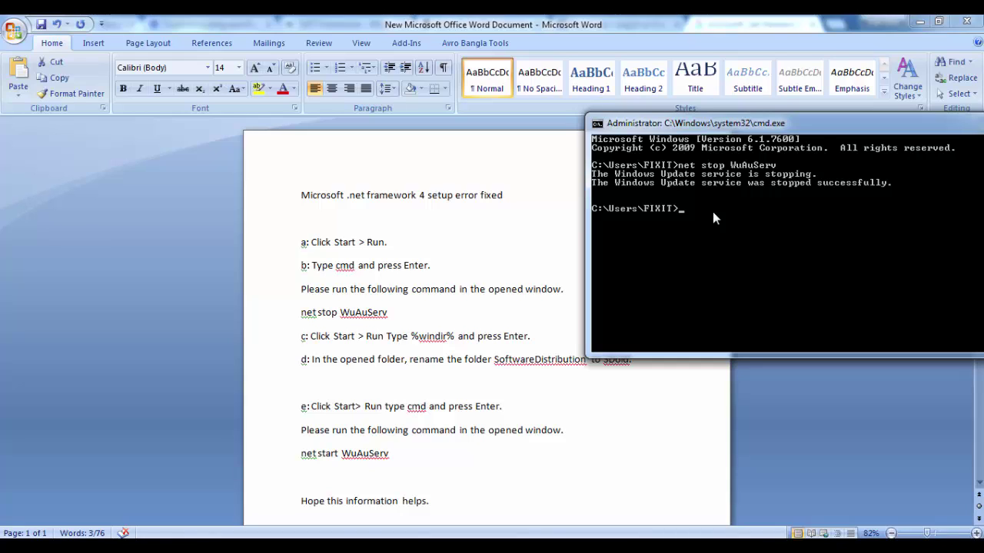
drag(754, 125, 582, 126)
click(878, 122)
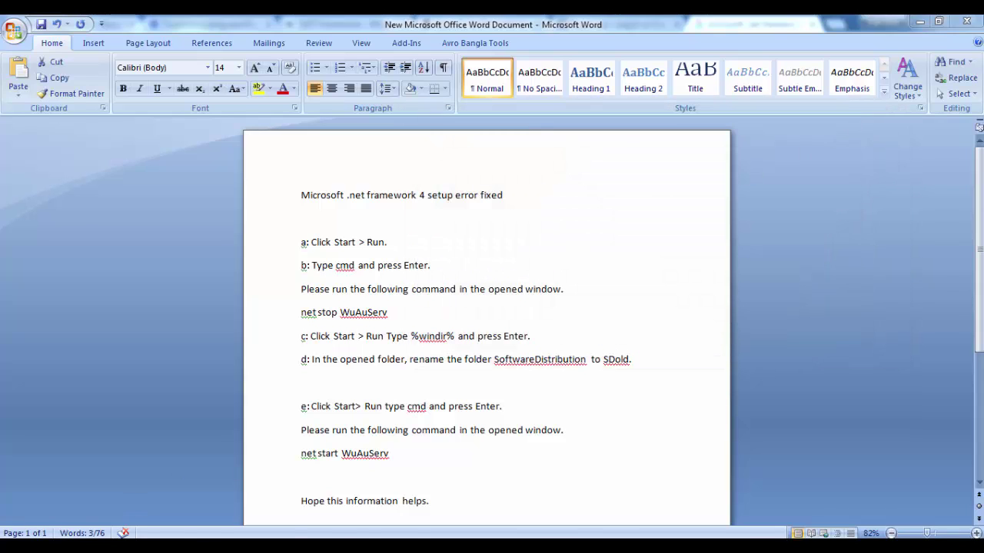
Open the Run dialog over the instructions document
click(11, 538)
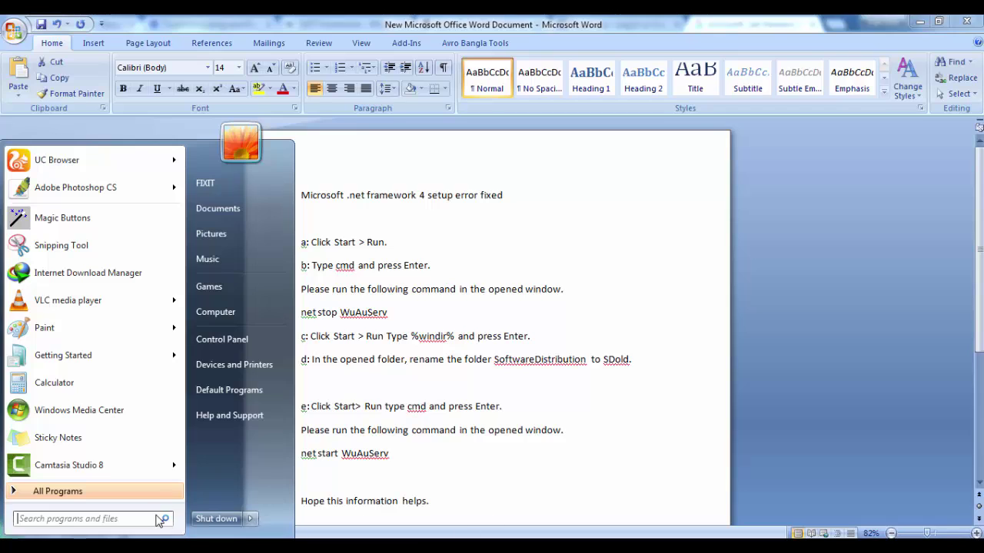
click(432, 472)
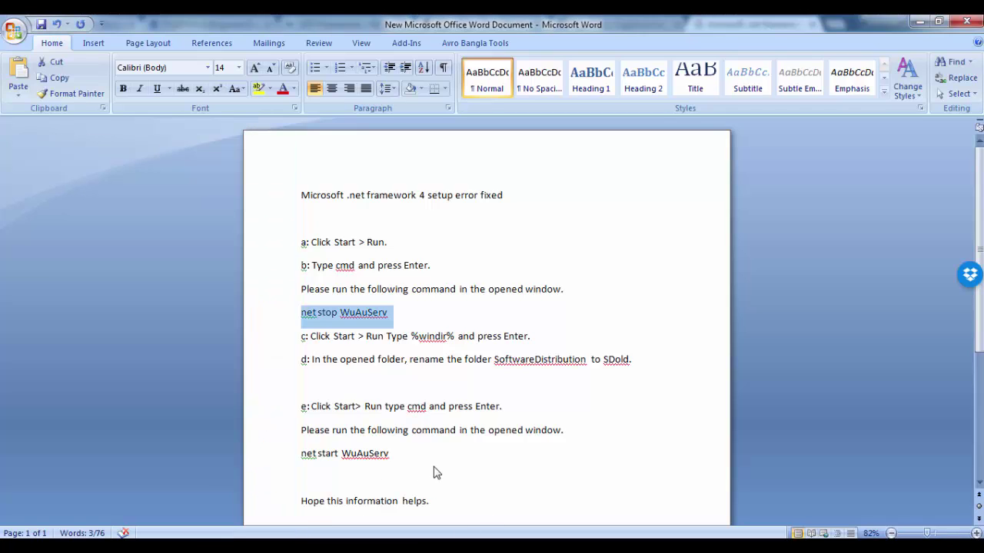
key(super+r)
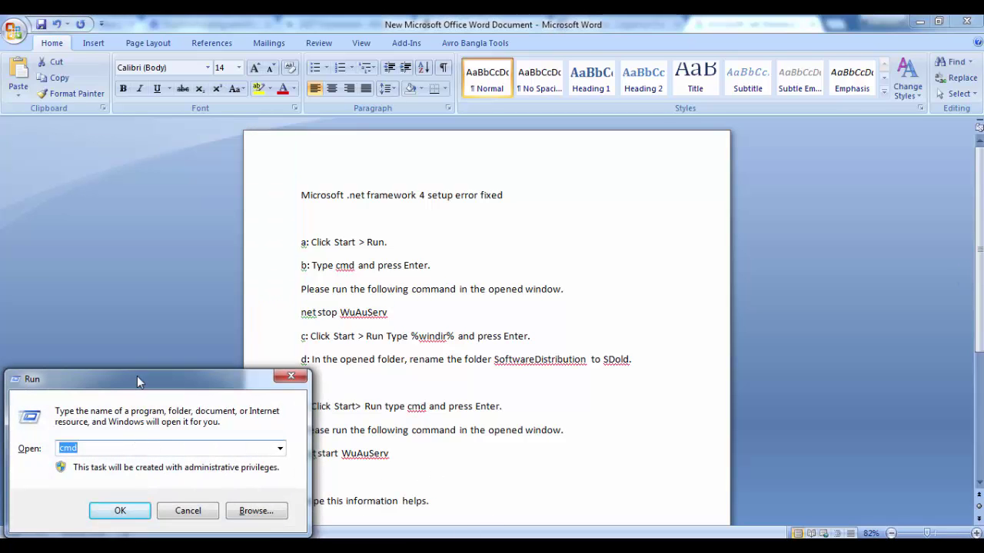
drag(137, 379, 160, 368)
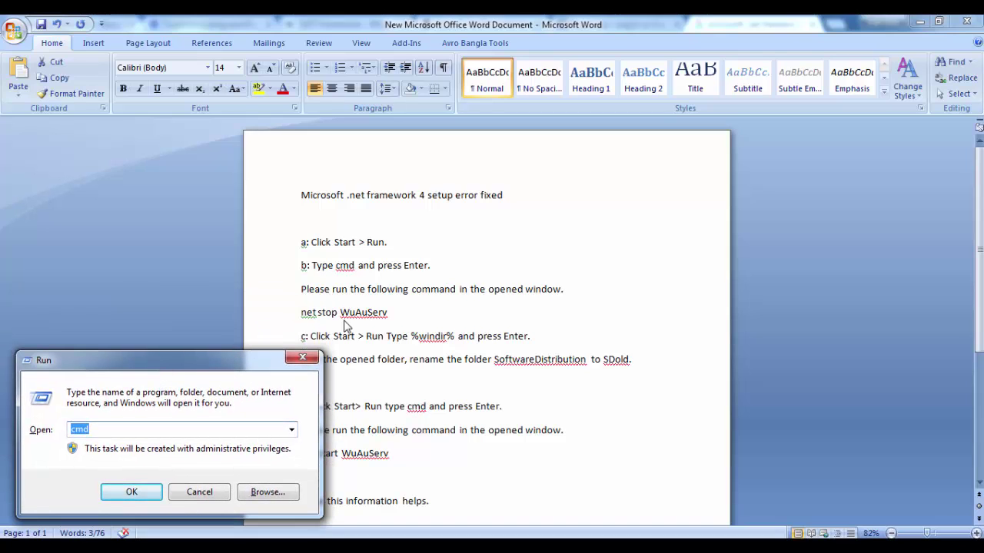
Copy the %windir% text from instruction c in the Word document
click(427, 342)
click(408, 336)
drag(410, 336, 450, 346)
right_click(450, 346)
click(489, 165)
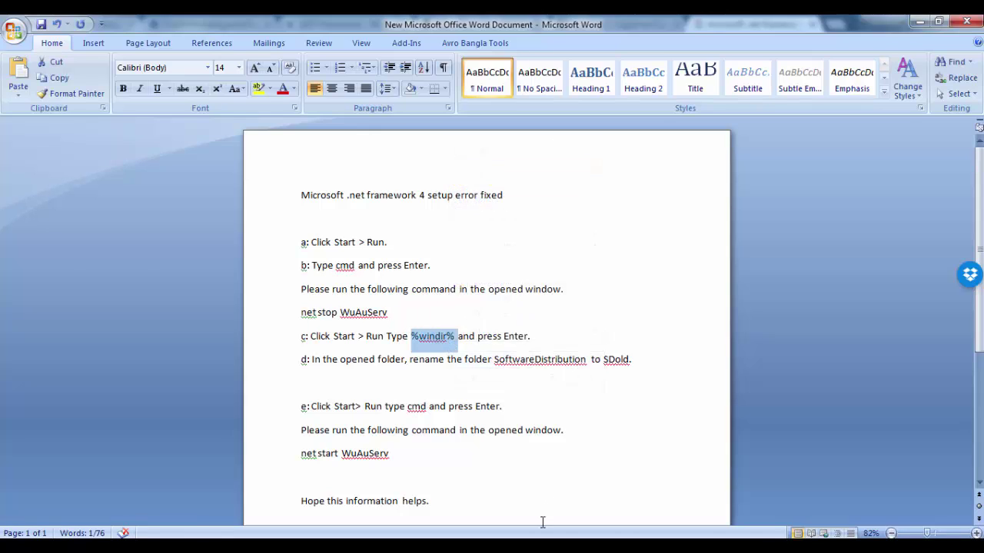
Open the Windows folder by running the copied %windir% path, and move the folder window off the instructions
click(540, 534)
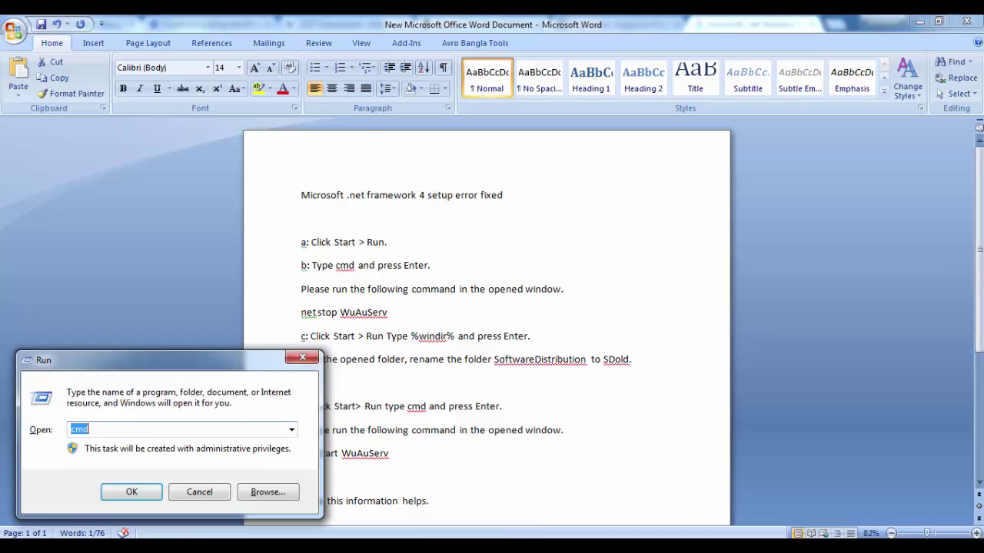
right_click(127, 430)
click(177, 293)
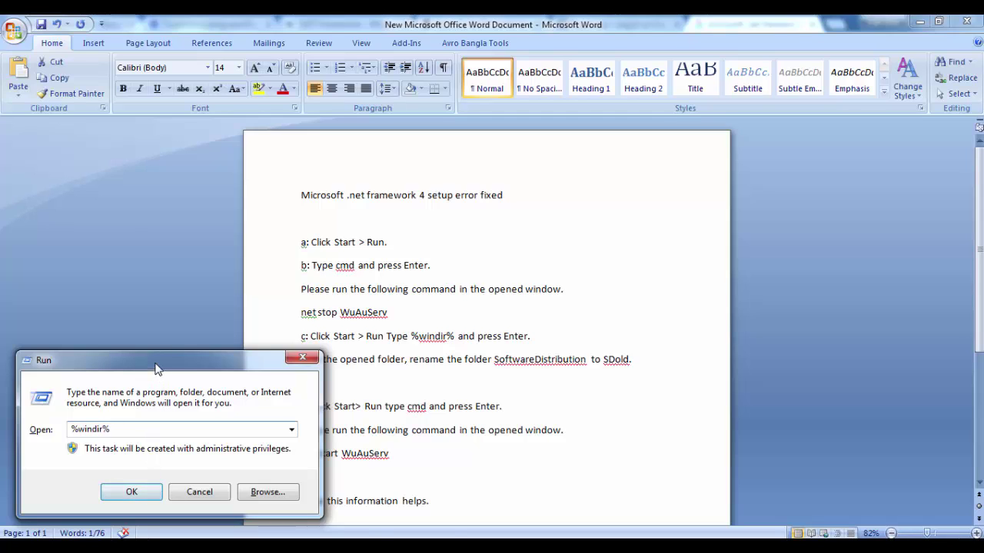
drag(157, 360, 738, 306)
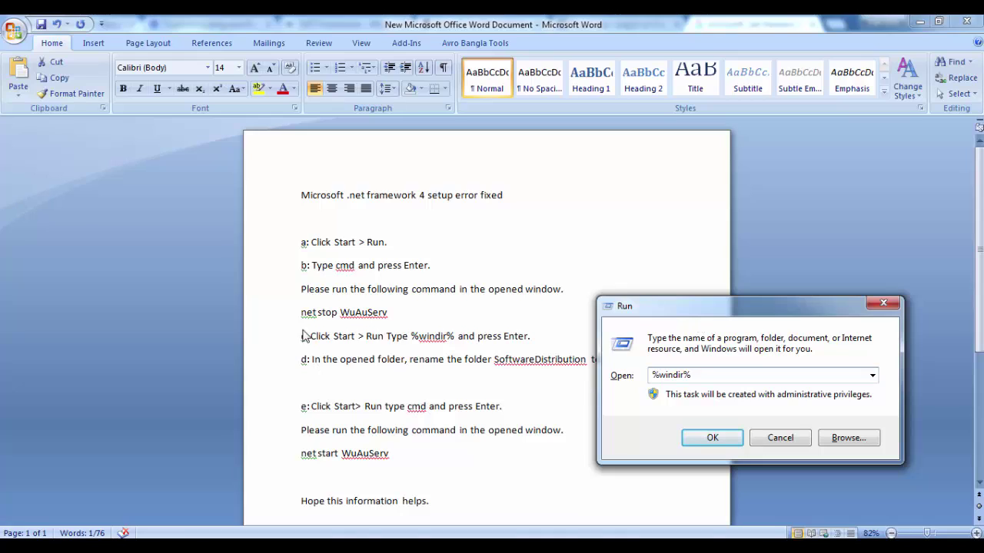
click(704, 437)
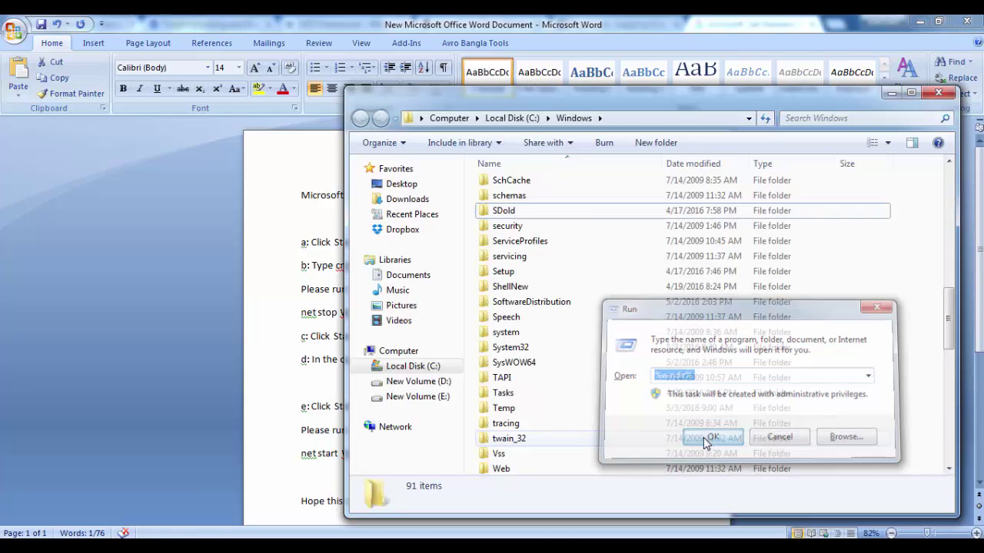
drag(631, 106, 848, 94)
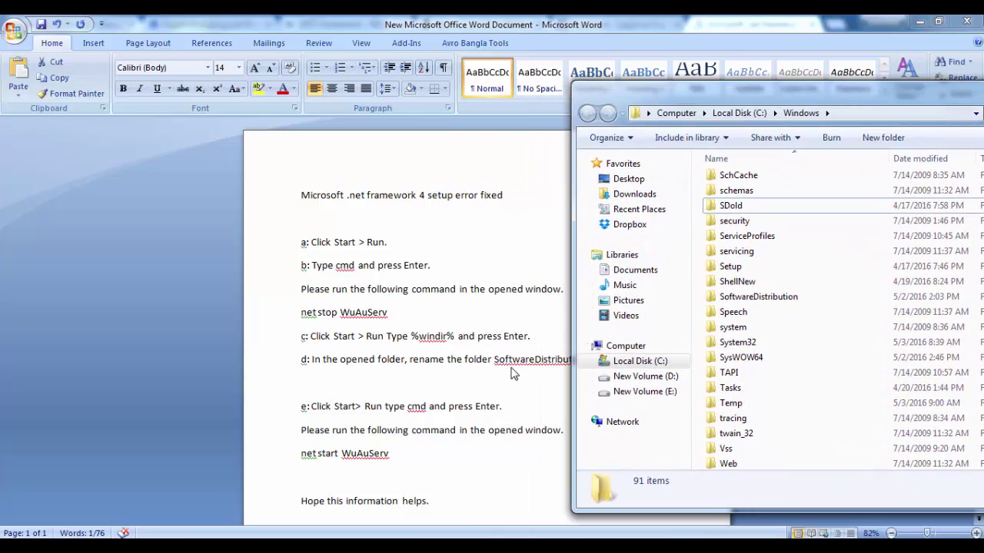
Select the SoftwareDistribution folder and copy the new folder name SDold from instruction d in the Word document
click(742, 297)
right_click(742, 297)
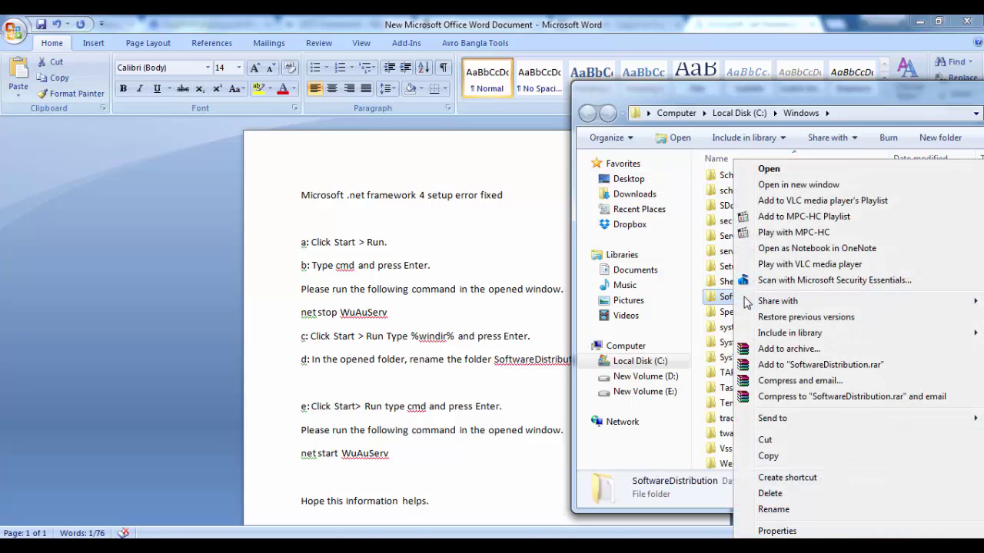
click(528, 344)
scroll(509, 367, down, 1)
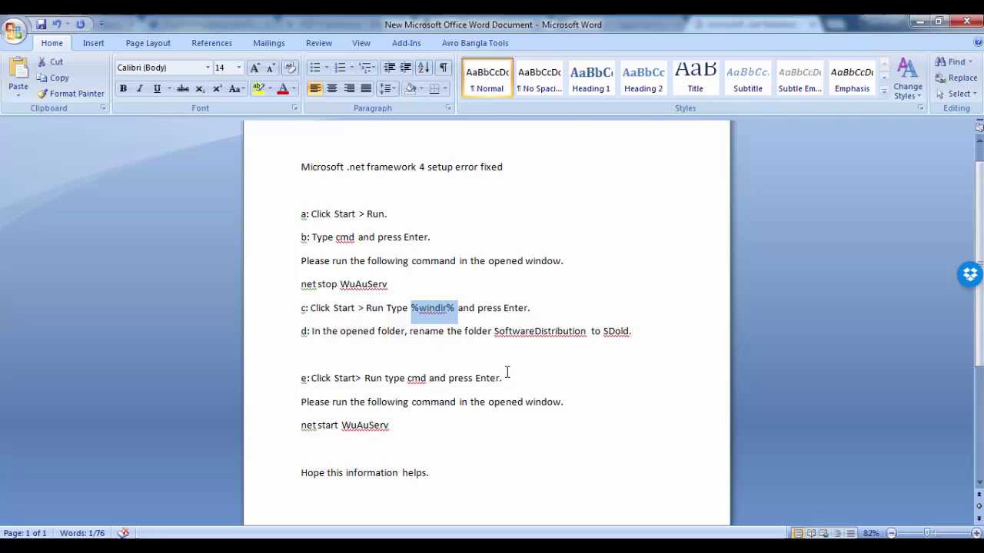
click(616, 331)
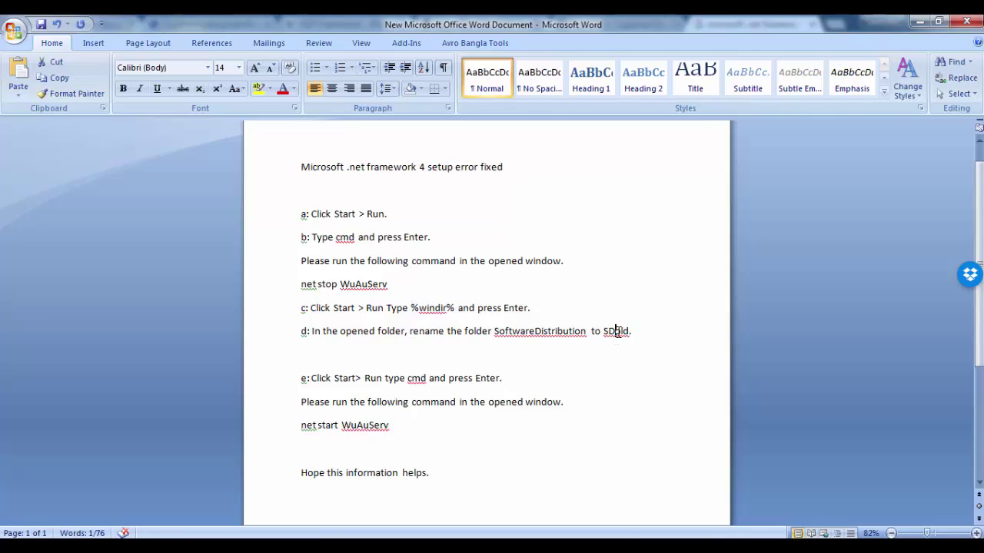
double_click(616, 331)
right_click(623, 333)
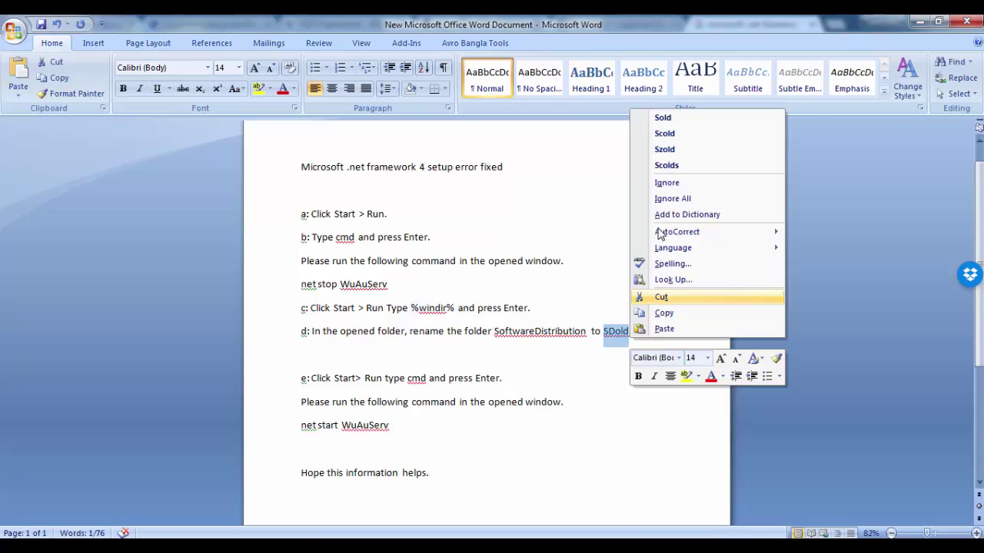
click(655, 314)
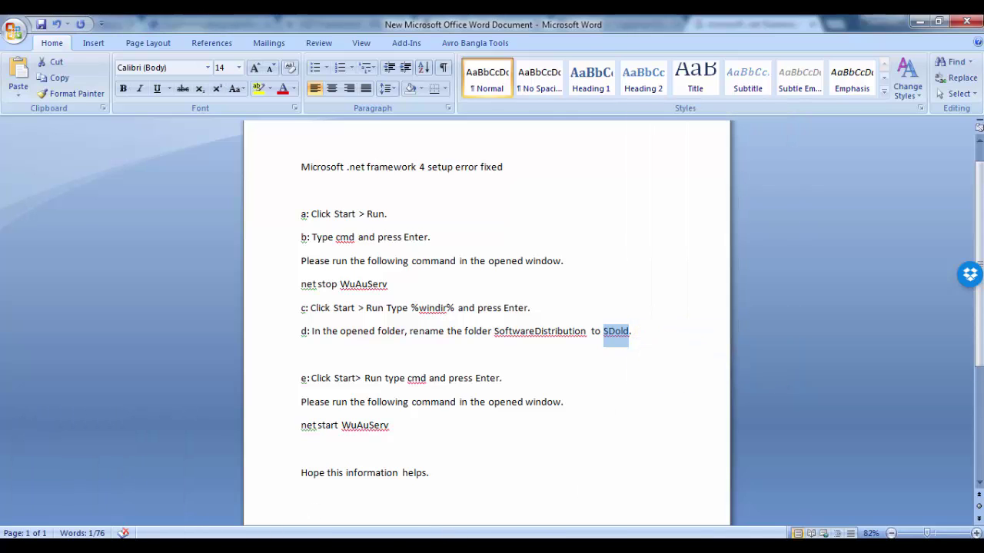
Try to rename the SoftwareDistribution folder in the Windows folder, and close the folder window
click(108, 546)
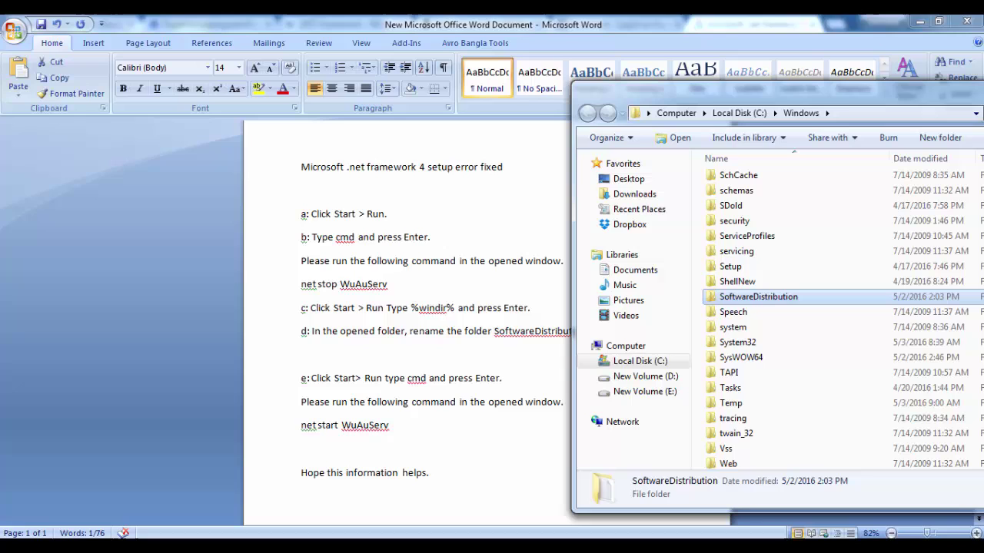
right_click(791, 300)
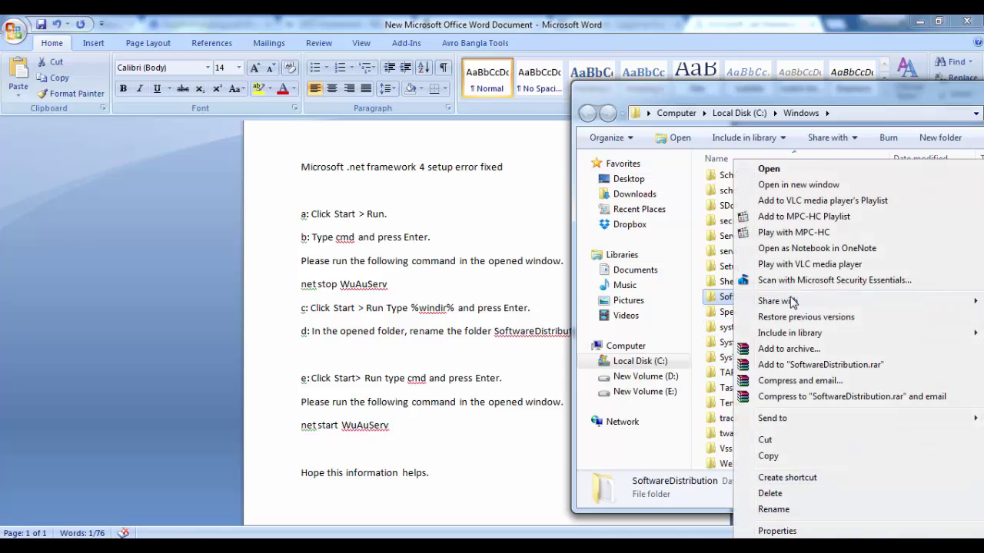
click(795, 510)
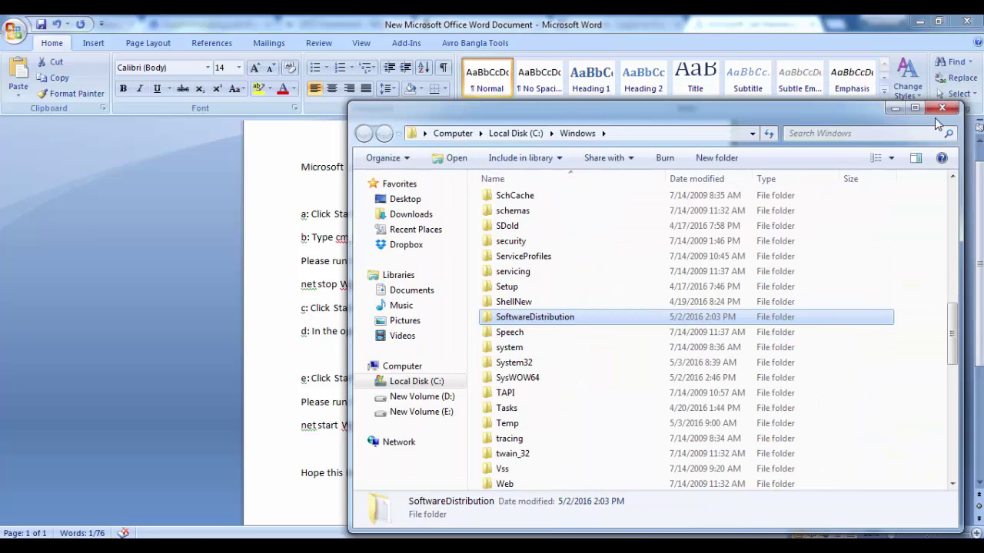
click(935, 118)
Delete the completed instructions a through d from the Word document
click(629, 349)
scroll(626, 369, down, 1)
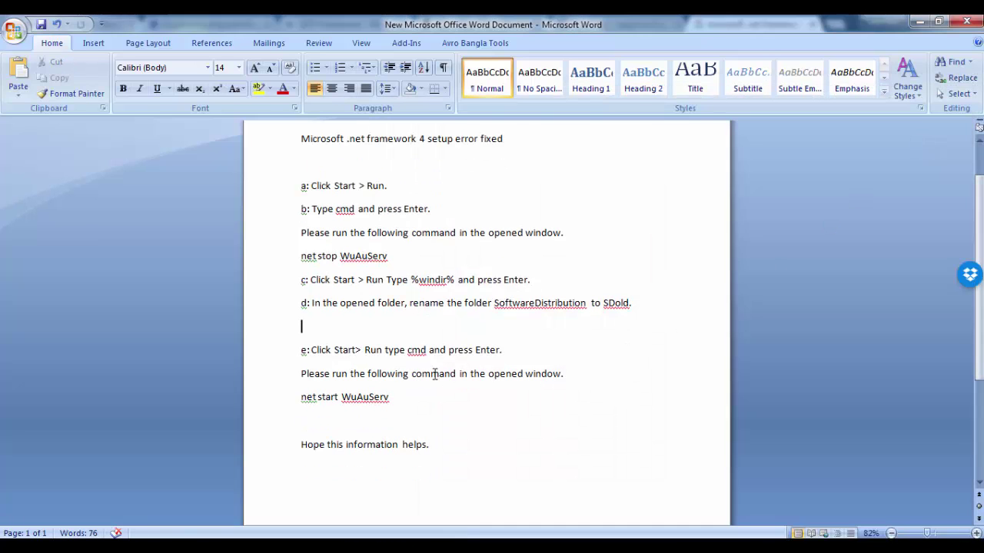
click(334, 352)
drag(302, 186, 635, 305)
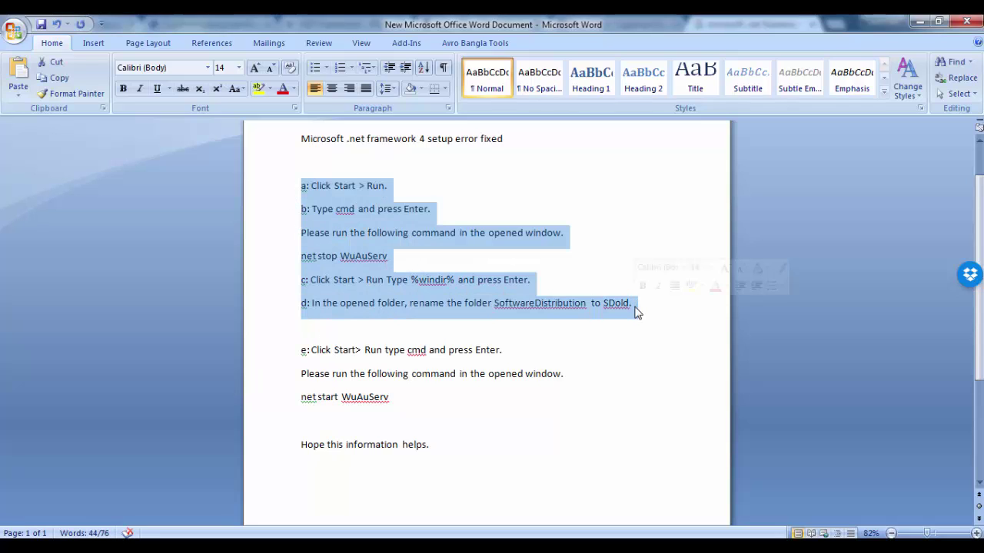
key(Delete)
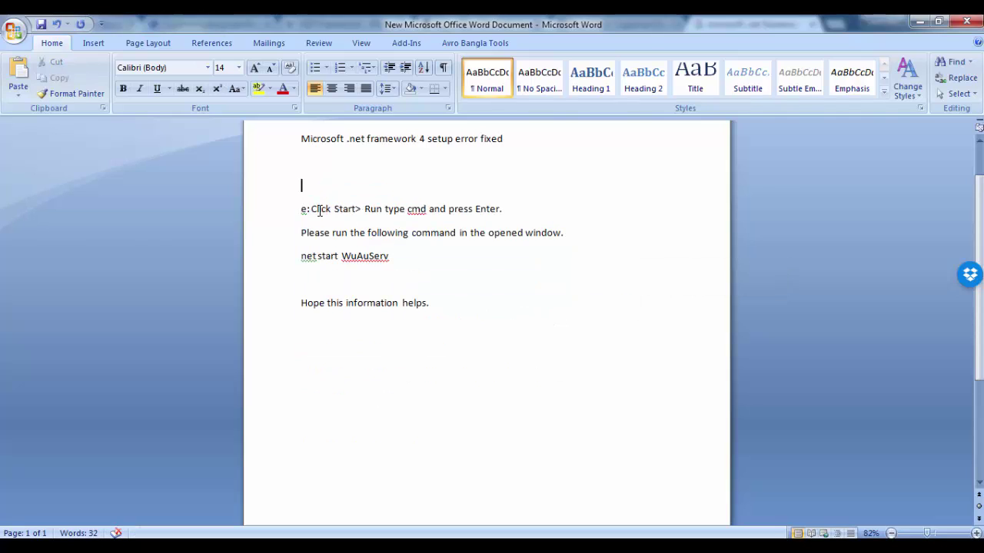
click(23, 547)
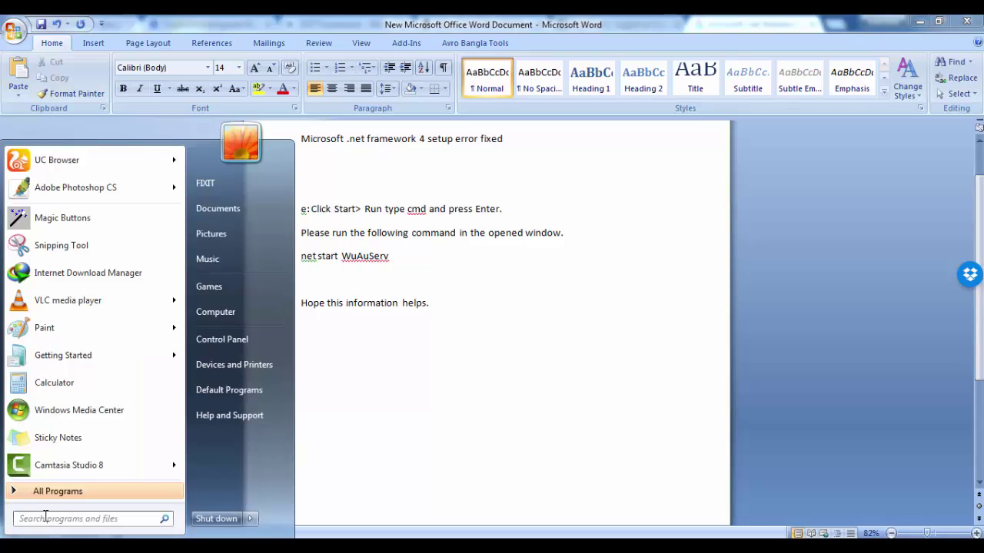
click(46, 517)
click(392, 428)
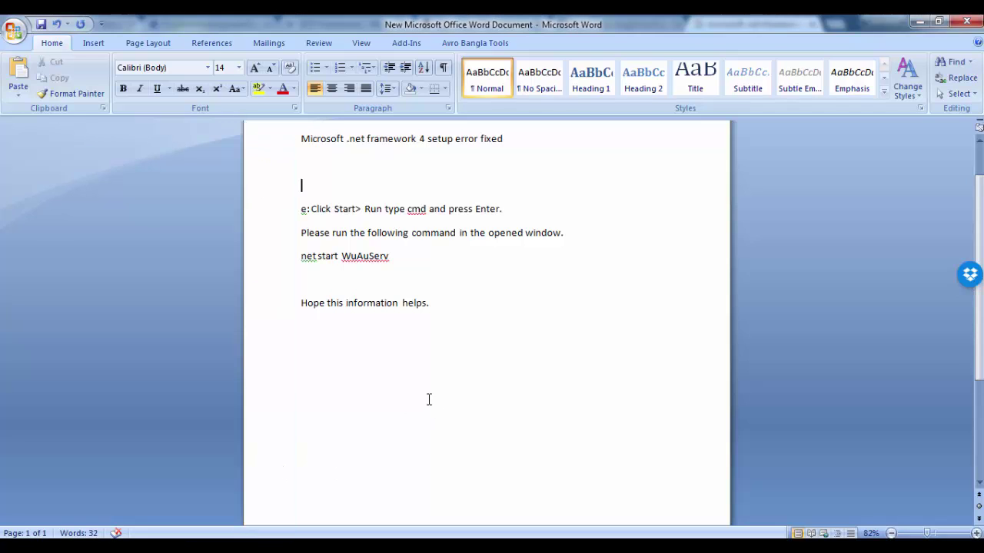
Open a new Command Prompt by running cmd, move its window off the remaining instructions, and return to the Word document
key(super+r)
text(cmd)
click(120, 512)
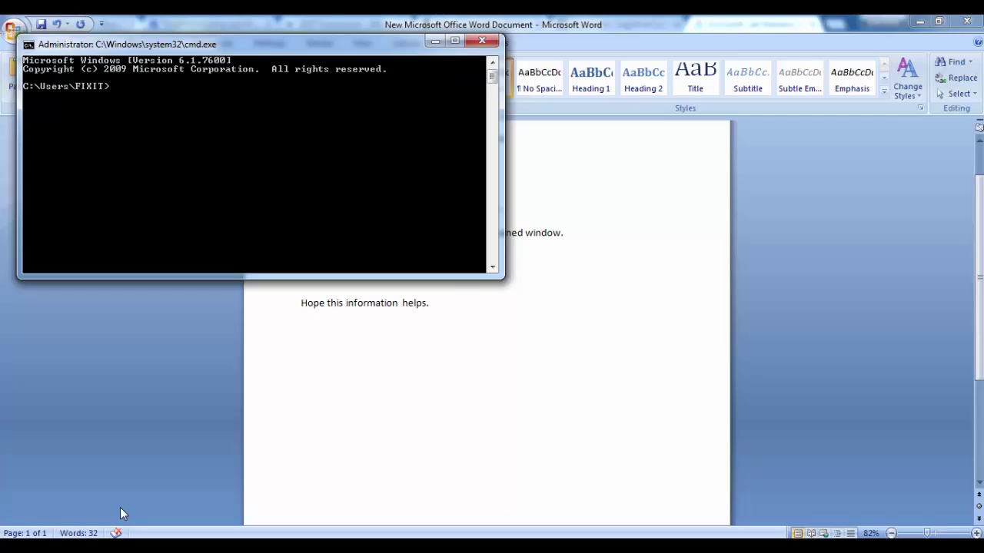
drag(251, 44, 838, 217)
click(325, 252)
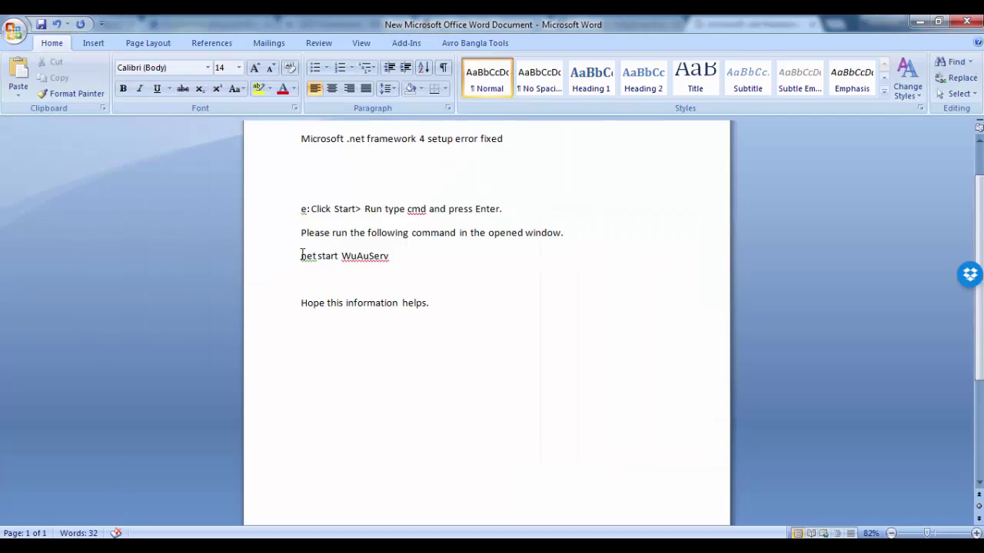
Run the net start WuAuServ command, copied from the Word document, in the Command Prompt, and minimize the Command Prompt window
drag(302, 256, 392, 259)
right_click(378, 259)
click(395, 281)
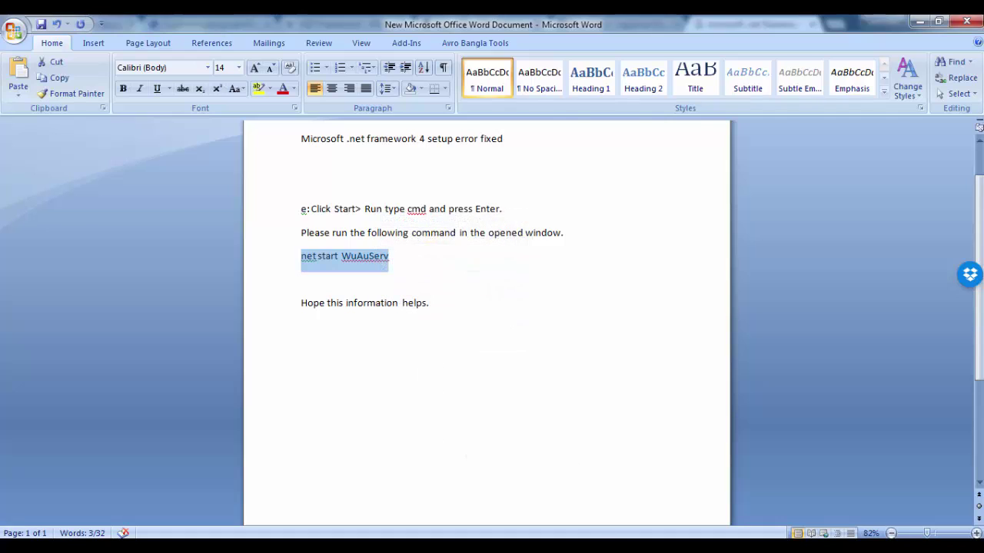
key(alt+Tab)
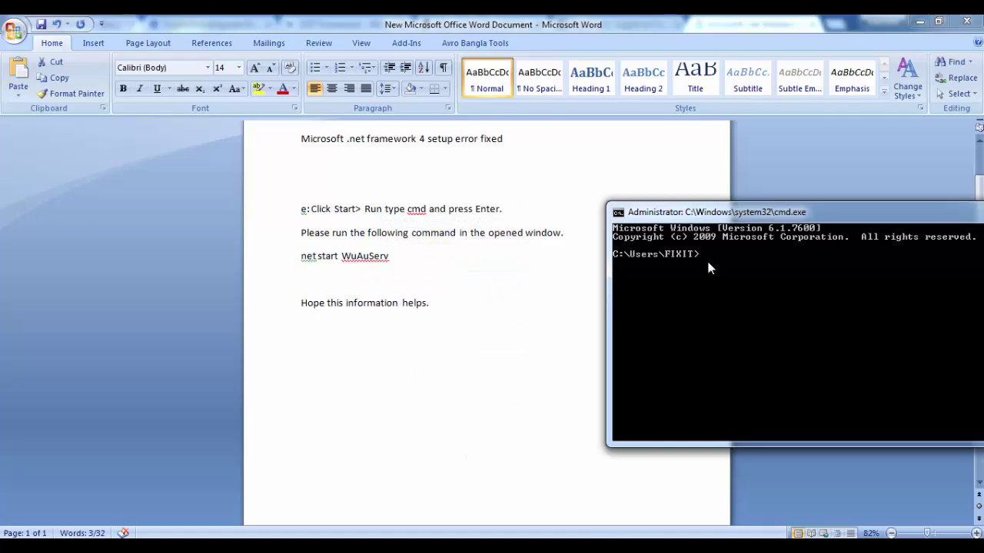
right_click(710, 258)
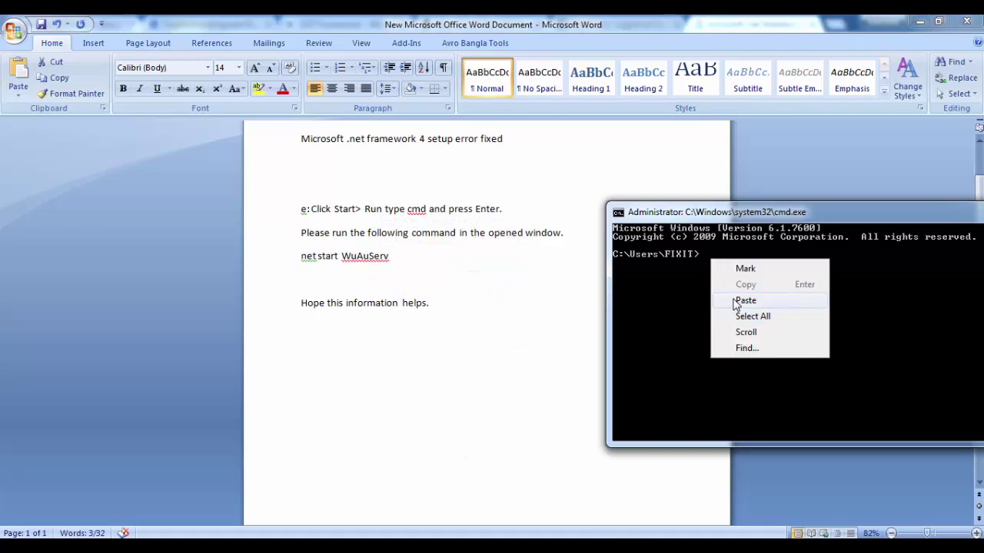
click(734, 303)
key(Return)
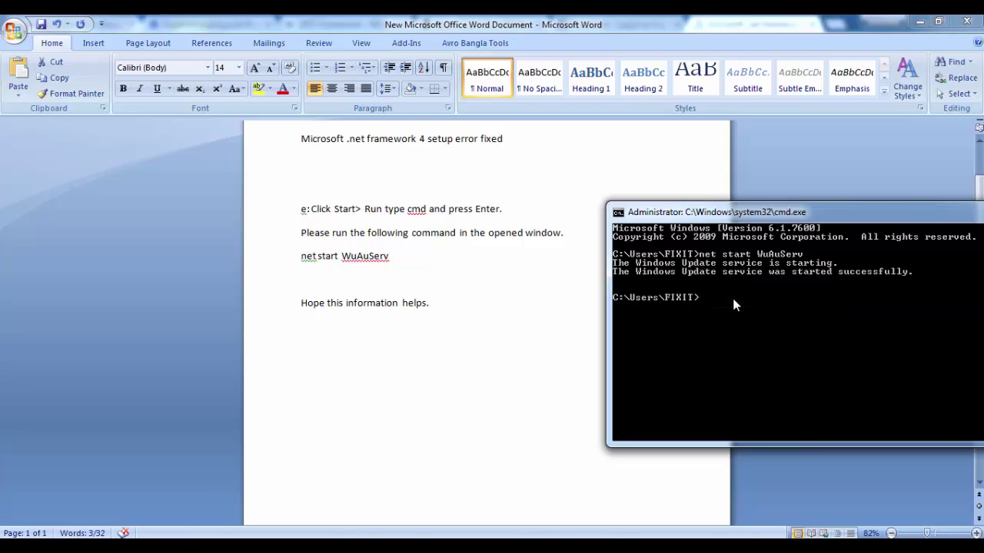
drag(767, 217, 481, 210)
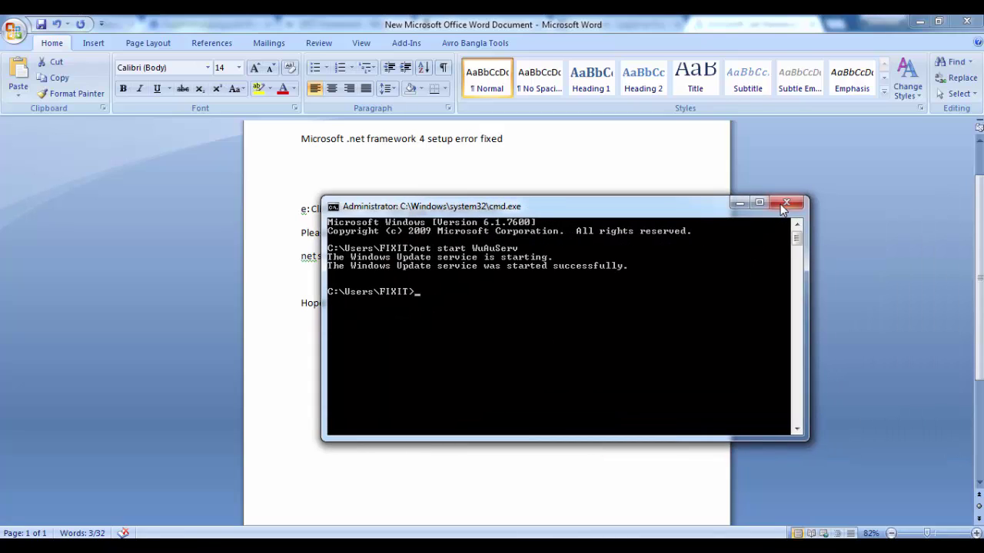
click(737, 204)
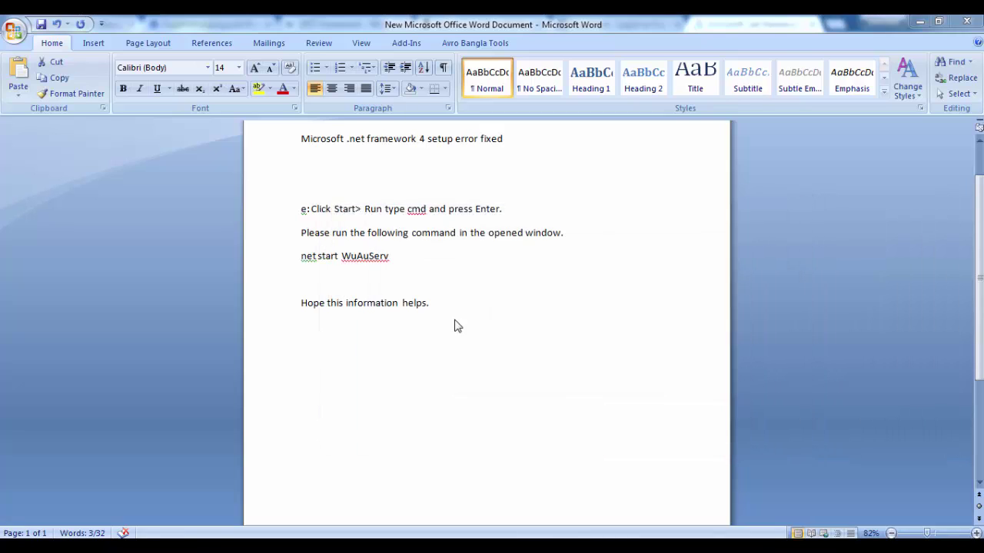
Delete the completed instruction e, including its net start WuAuServ command line, from the Word document
click(389, 287)
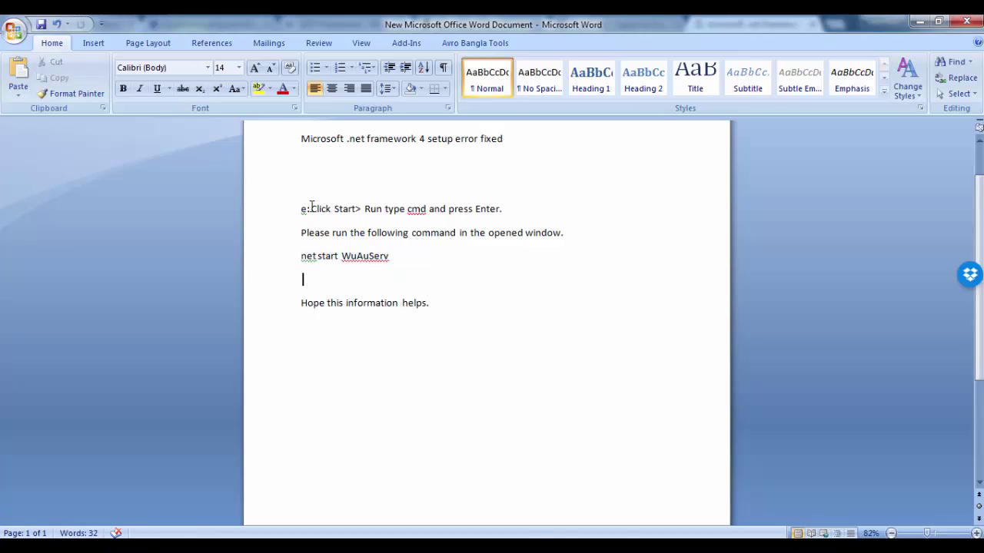
drag(293, 204, 292, 273)
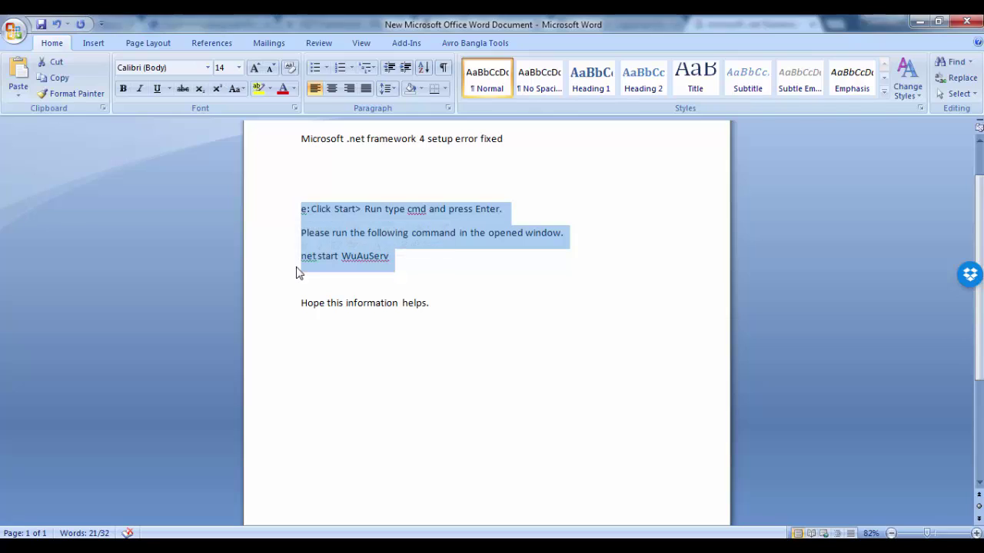
key(Delete)
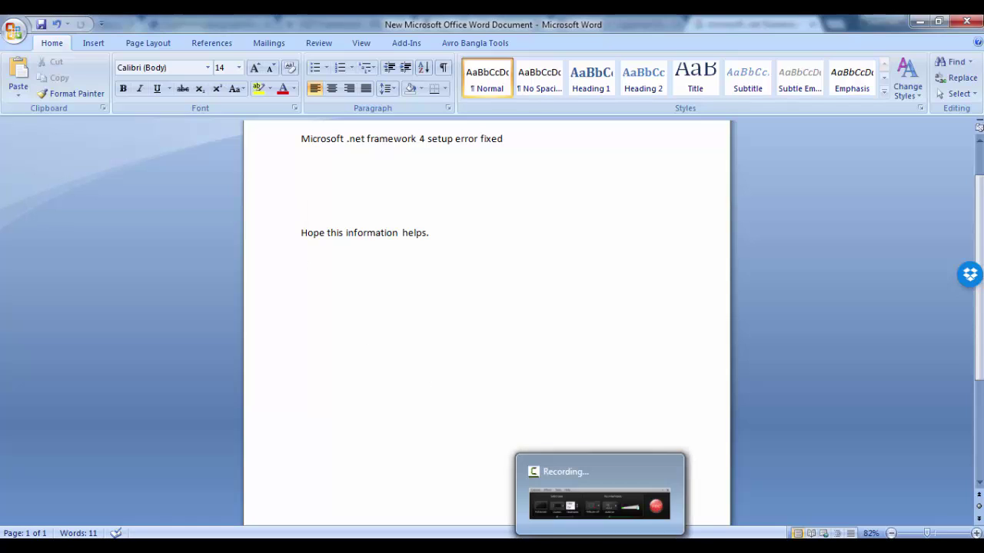
click(599, 499)
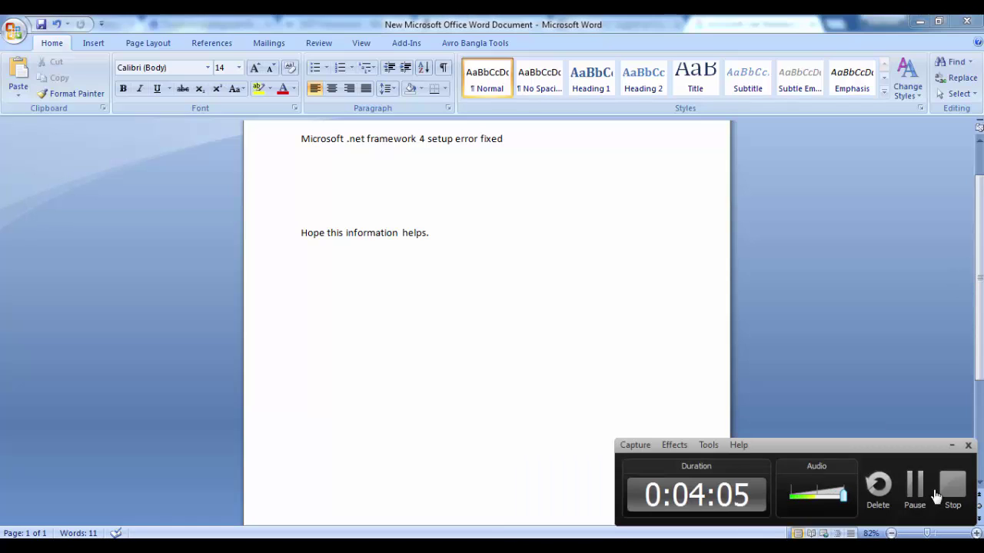